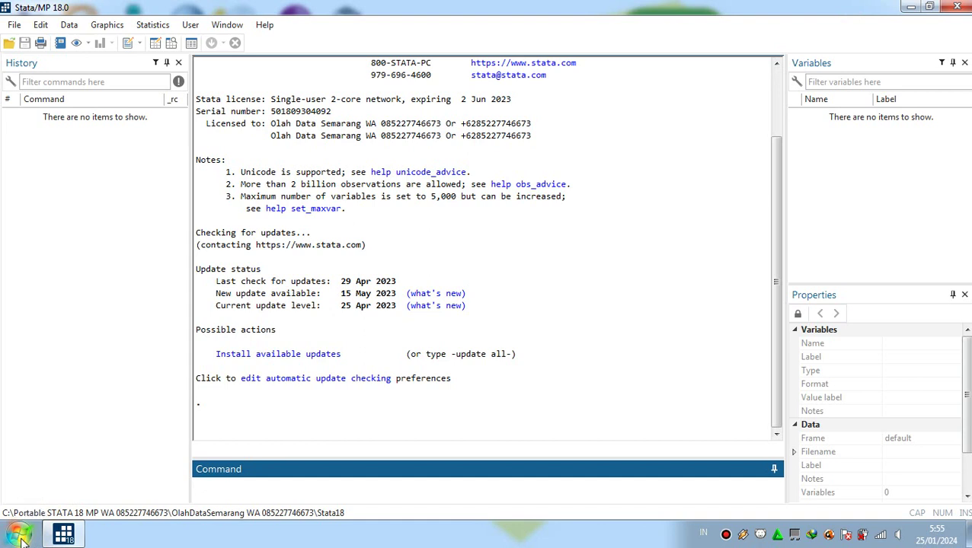
Switch to Windows Explorer and open Local Disk (C:), keeping the current color scheme without further performance messages
{"action": "right_click", "coordinate": [21, 541]}
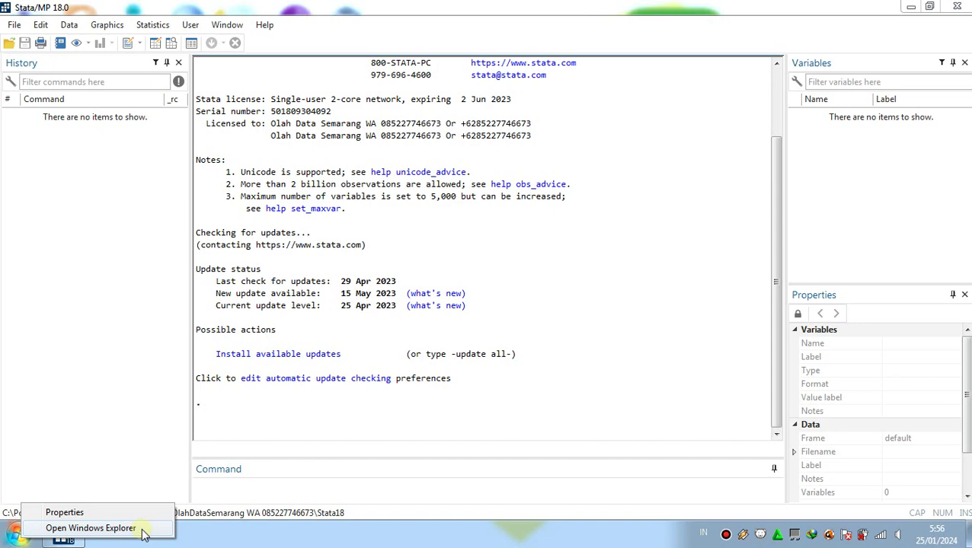
{"action": "left_click", "coordinate": [142, 531]}
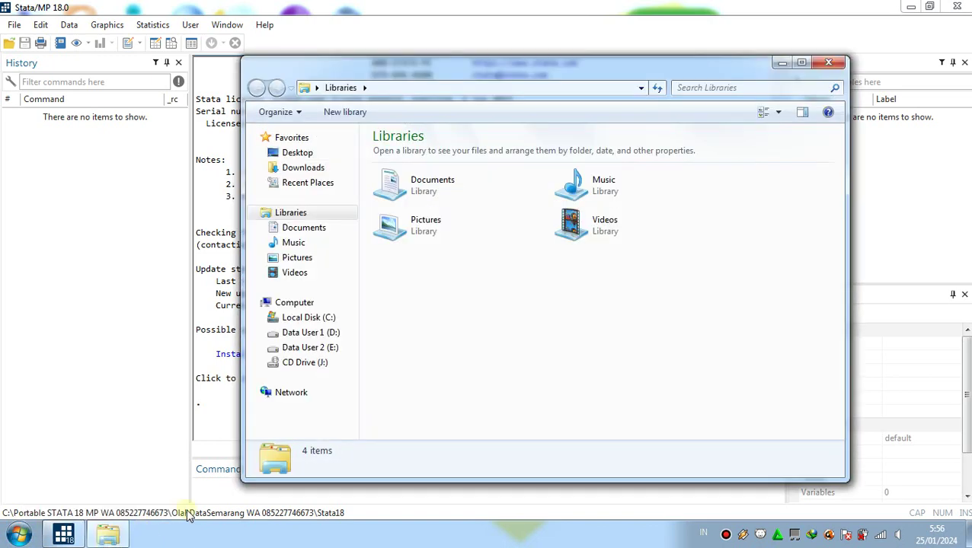
{"action": "left_click_drag", "start_coordinate": [487, 72], "coordinate": [439, 165]}
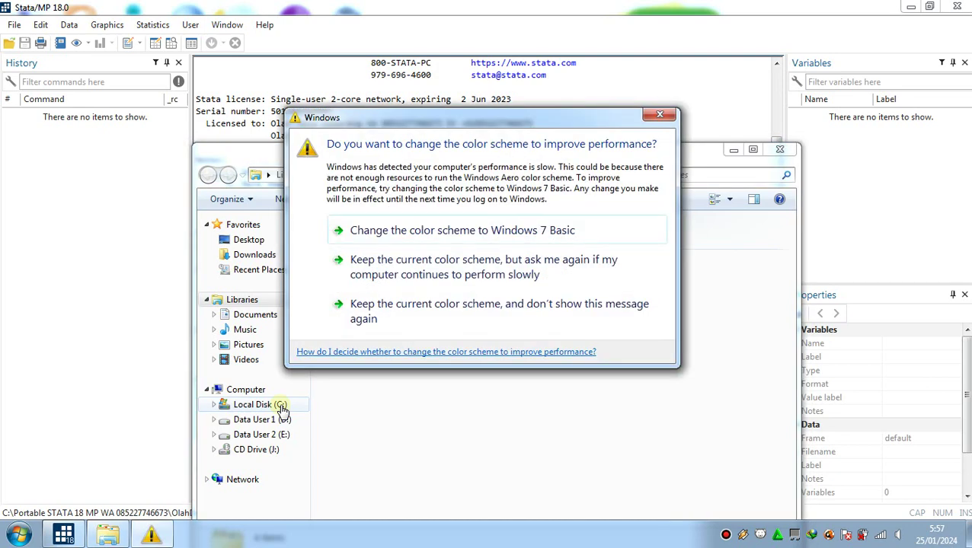
{"action": "left_click", "coordinate": [355, 321]}
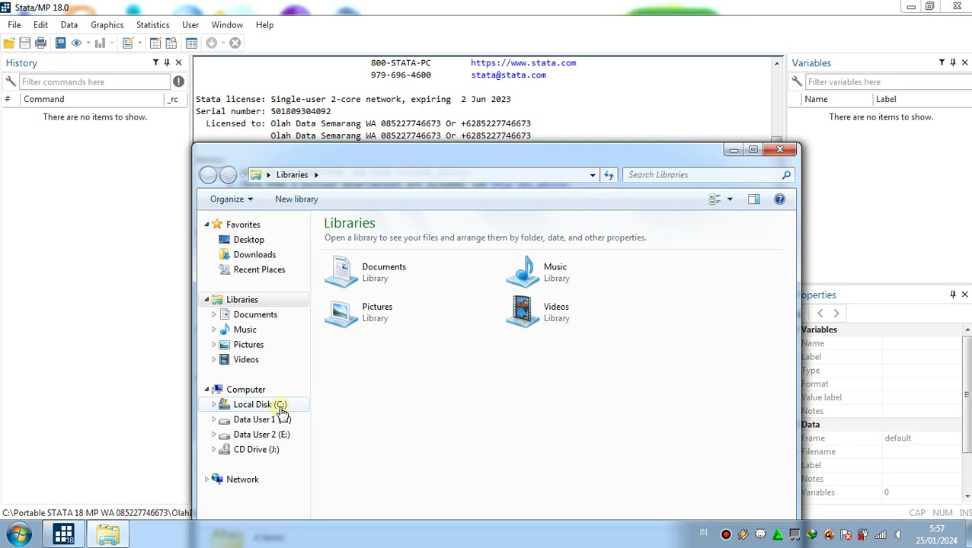
{"action": "left_click", "coordinate": [281, 410]}
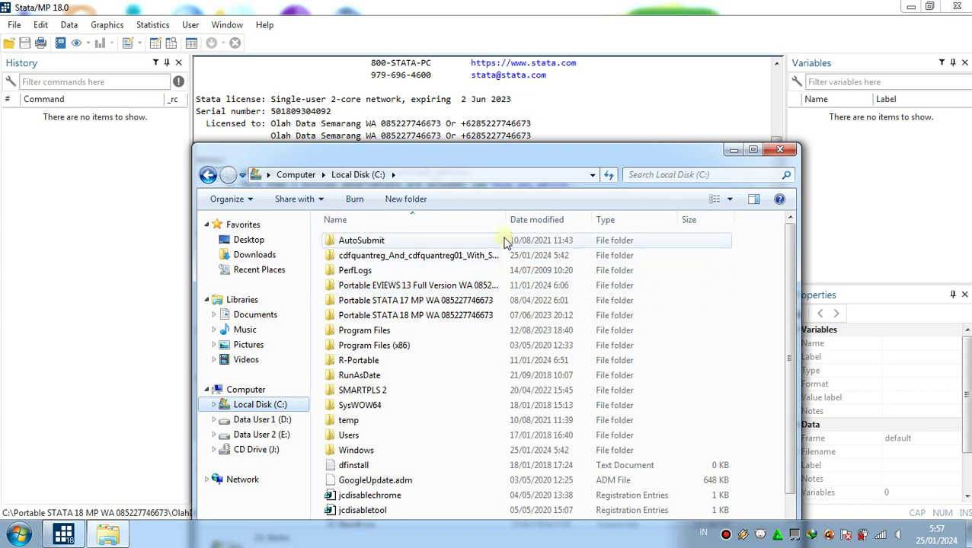
Open the cdfquantreg_And_cdfquantreg01_With_STATA_18 folder and widen the Name column to fit the full file names
{"action": "left_click_drag", "start_coordinate": [515, 216], "coordinate": [564, 216]}
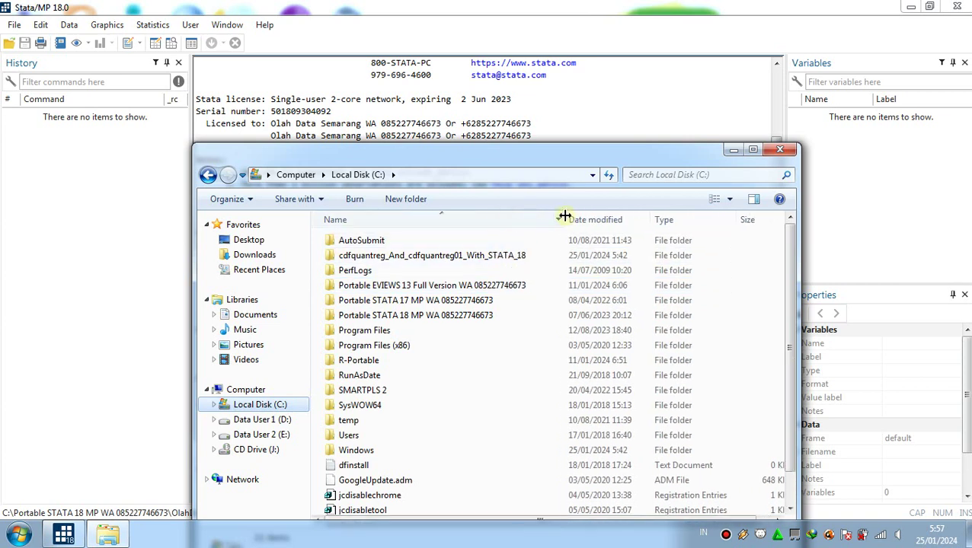
{"action": "left_click", "coordinate": [768, 260]}
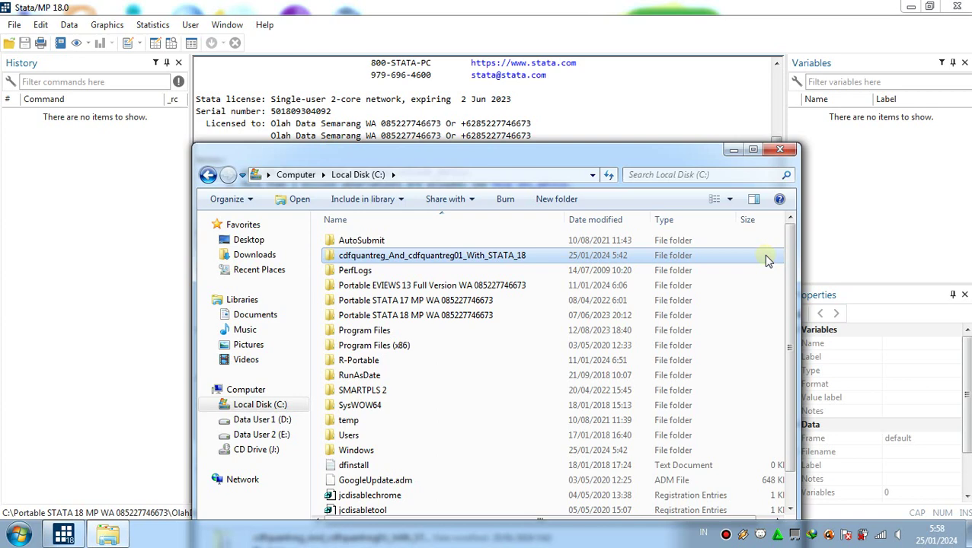
{"action": "right_click", "coordinate": [765, 256]}
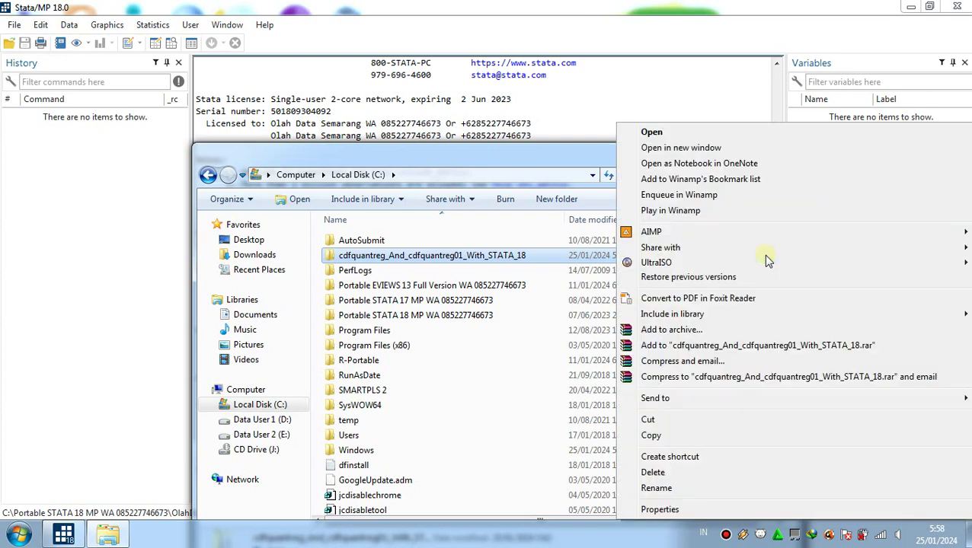
{"action": "left_click", "coordinate": [667, 134]}
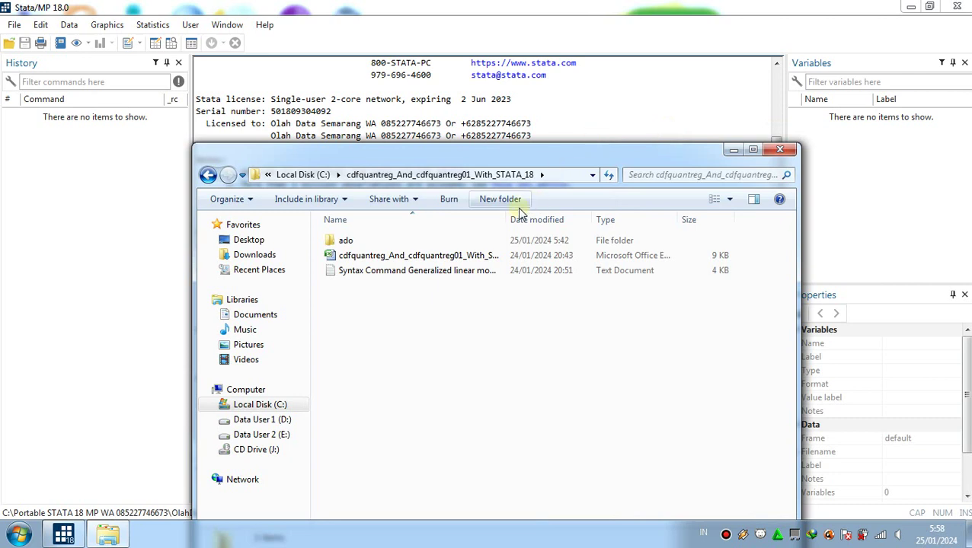
{"action": "left_click_drag", "start_coordinate": [518, 217], "coordinate": [798, 222]}
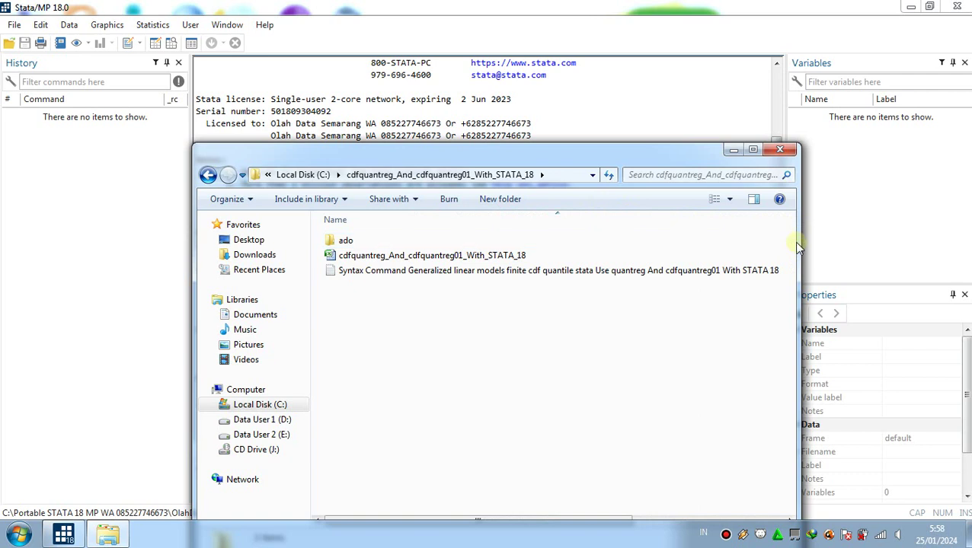
Copy the ado folder from the cdfquantreg_And_cdfquantreg01_With_STATA_18 folder
{"action": "left_click", "coordinate": [792, 244]}
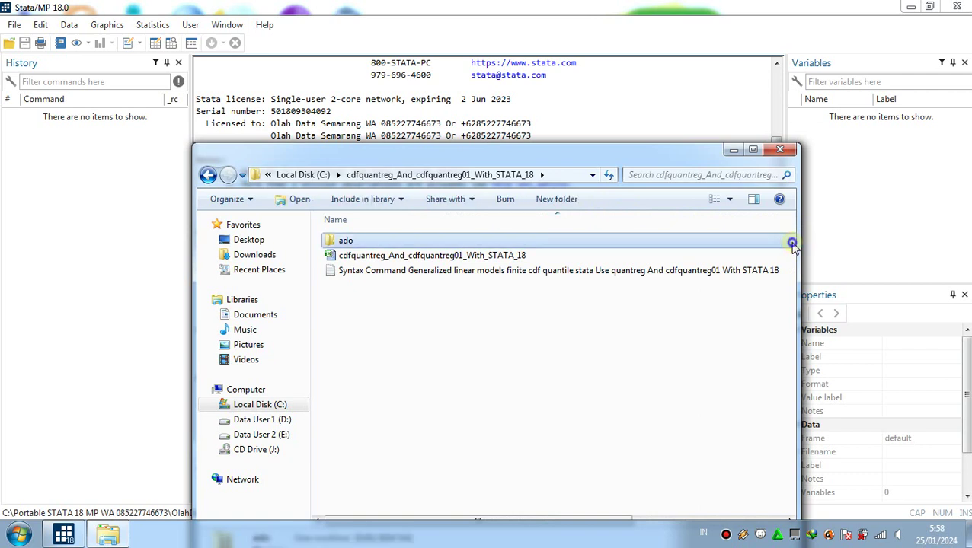
{"action": "right_click", "coordinate": [792, 244]}
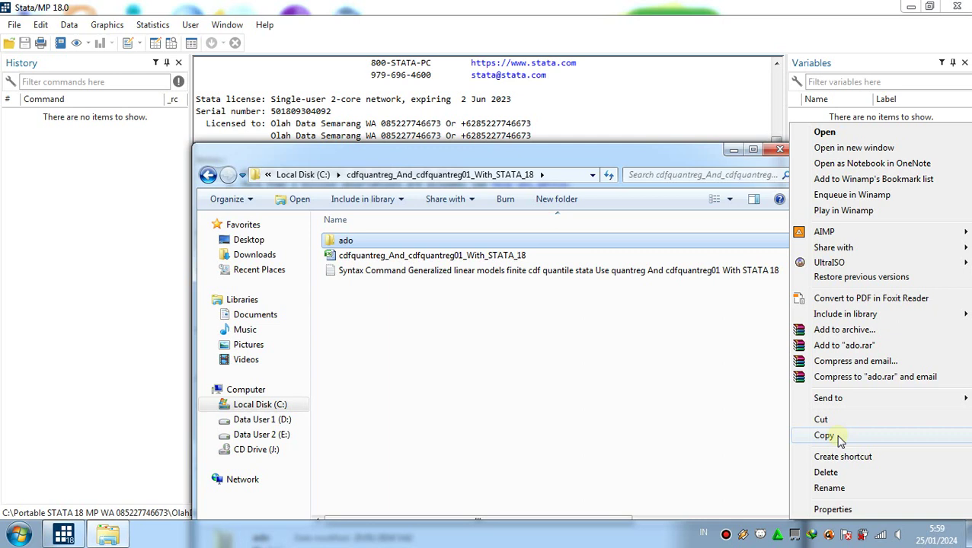
{"action": "left_click", "coordinate": [823, 436]}
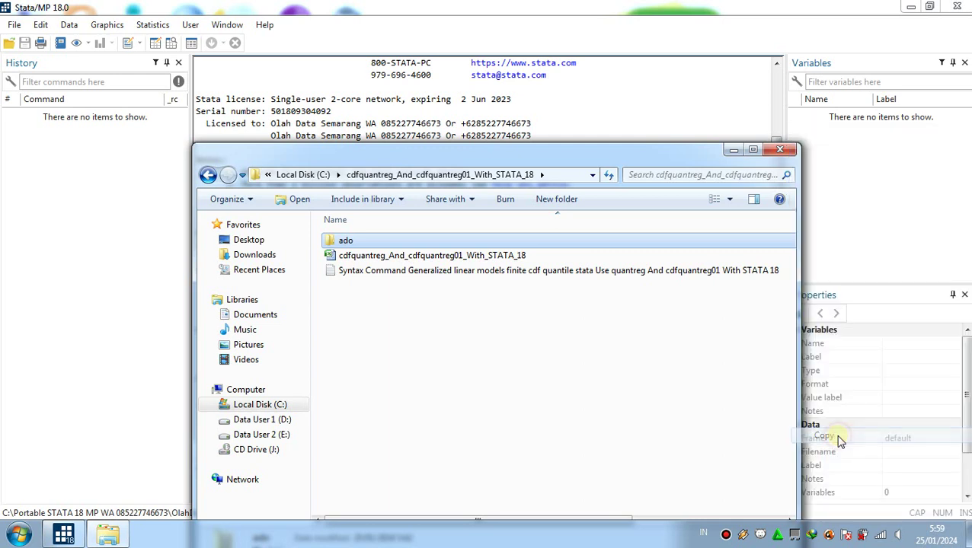
{"action": "left_click", "coordinate": [571, 377]}
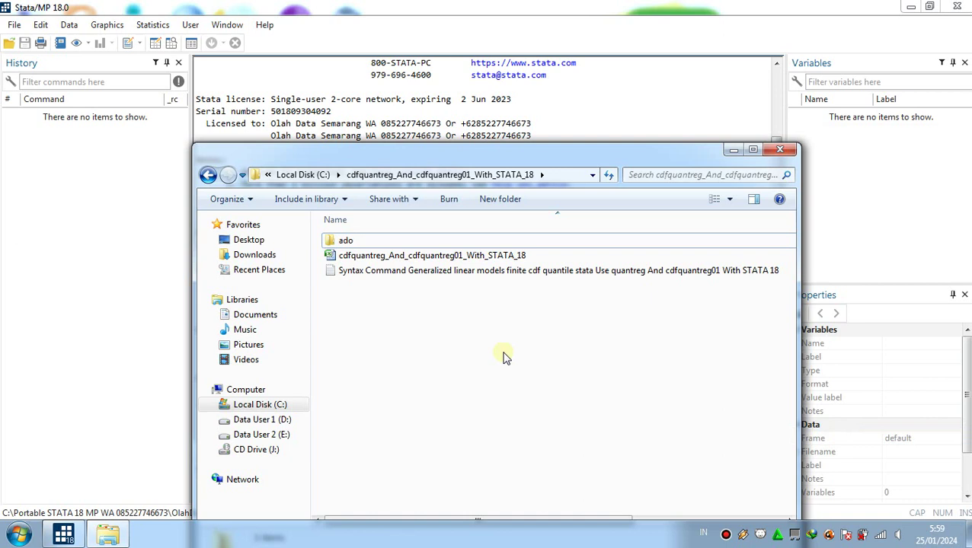
Go to the Admin folder inside Users on Local Disk (C:)
{"action": "left_click", "coordinate": [285, 409]}
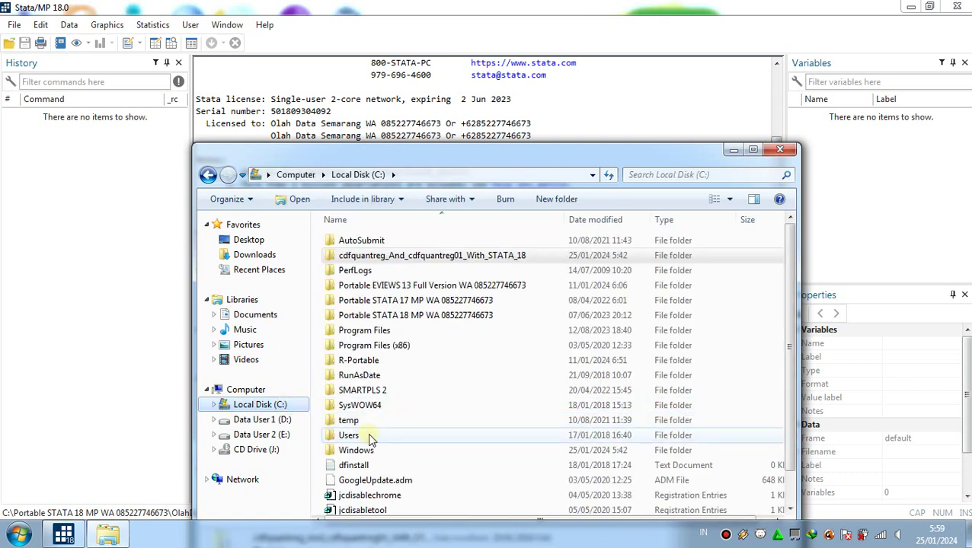
{"action": "left_click", "coordinate": [773, 440]}
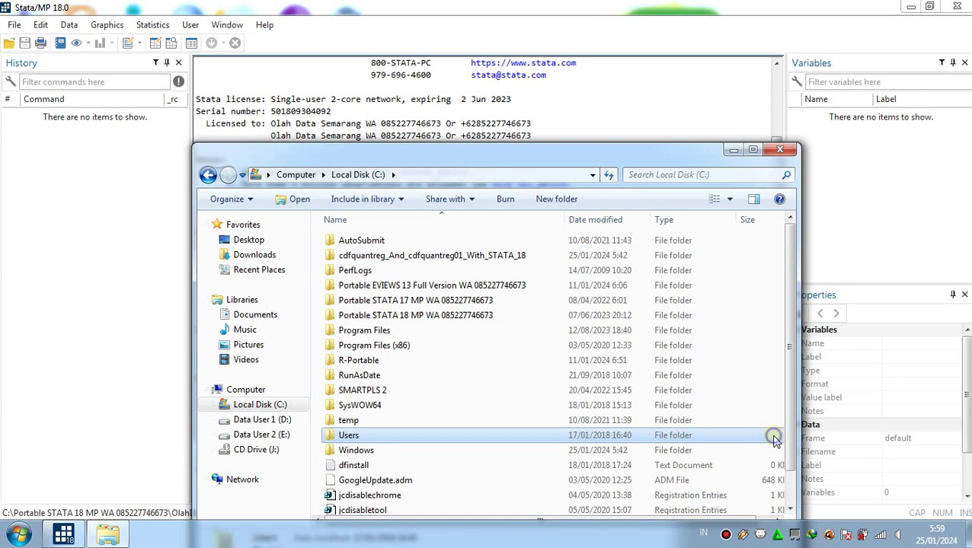
{"action": "right_click", "coordinate": [773, 439]}
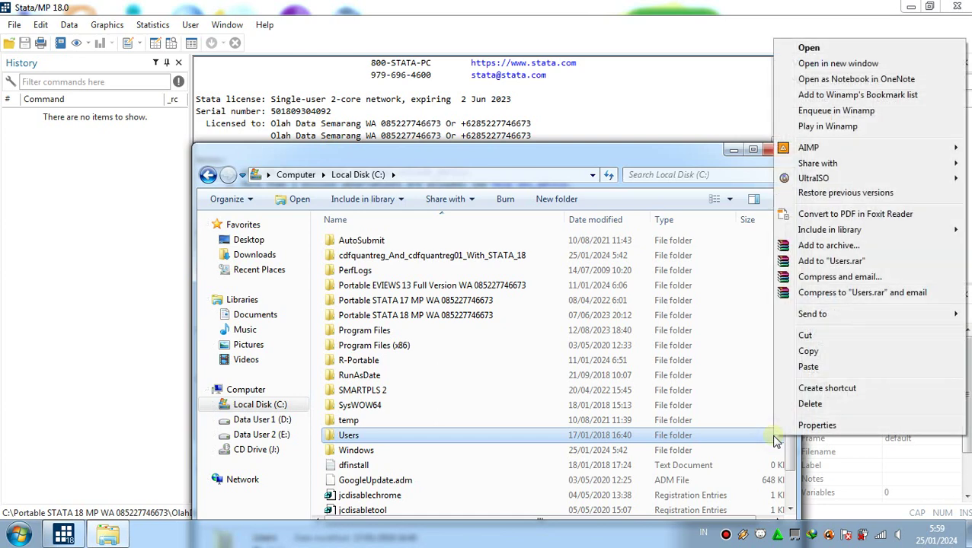
{"action": "left_click", "coordinate": [809, 49]}
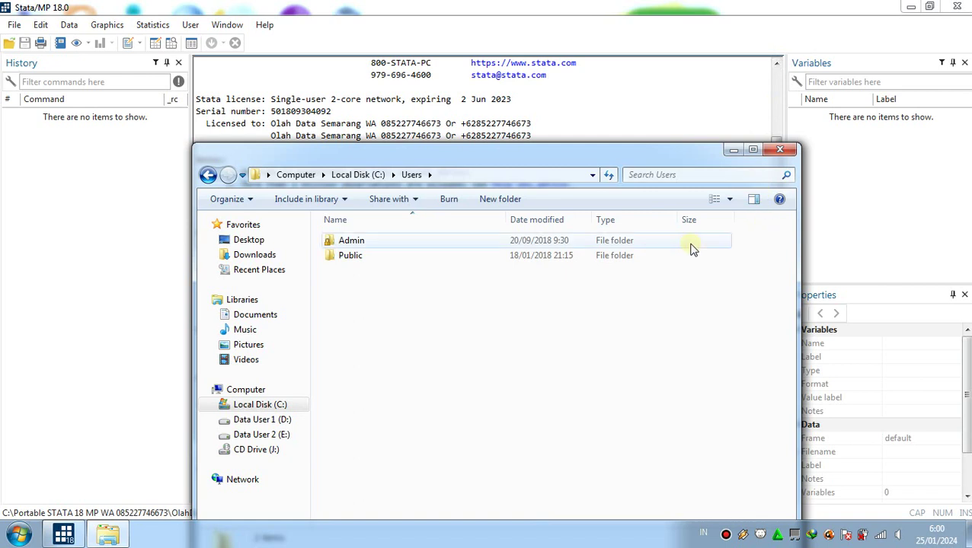
{"action": "left_click", "coordinate": [726, 243]}
{"action": "right_click", "coordinate": [726, 245]}
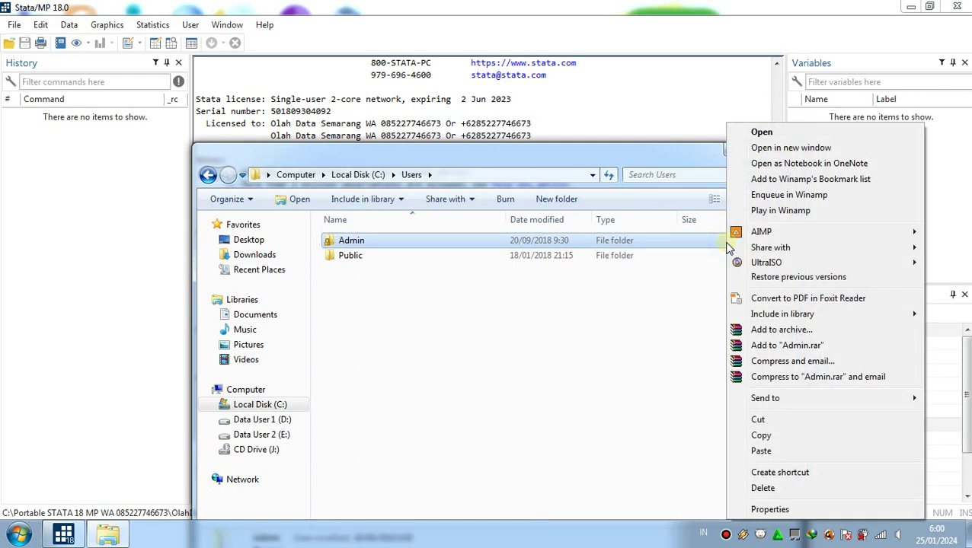
{"action": "left_click", "coordinate": [761, 132]}
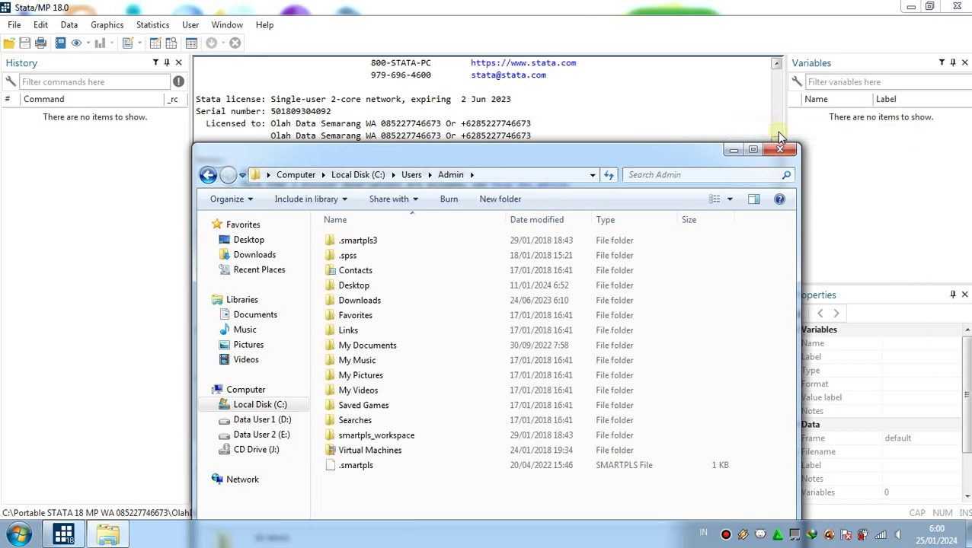
Paste the copied ado folder into the Admin user folder
{"action": "right_click", "coordinate": [778, 512]}
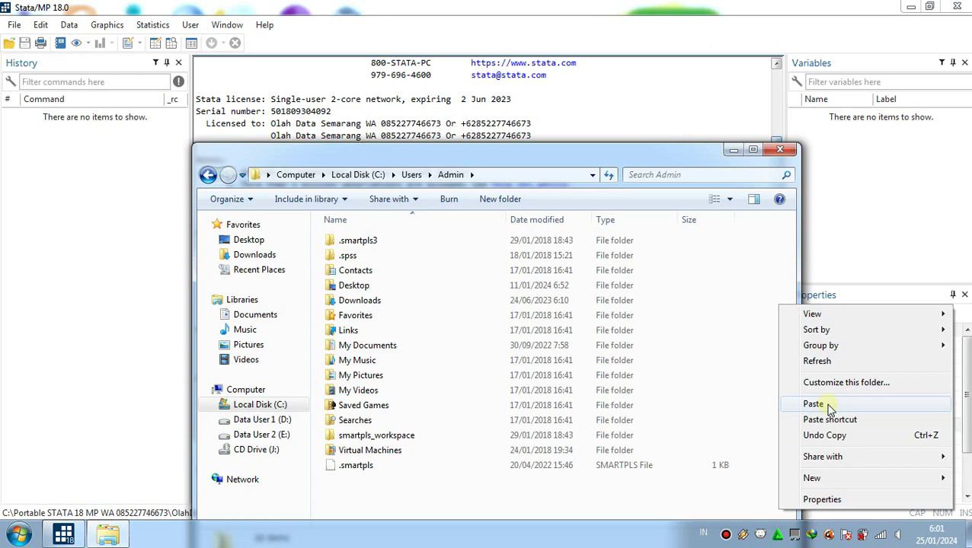
{"action": "left_click", "coordinate": [829, 406]}
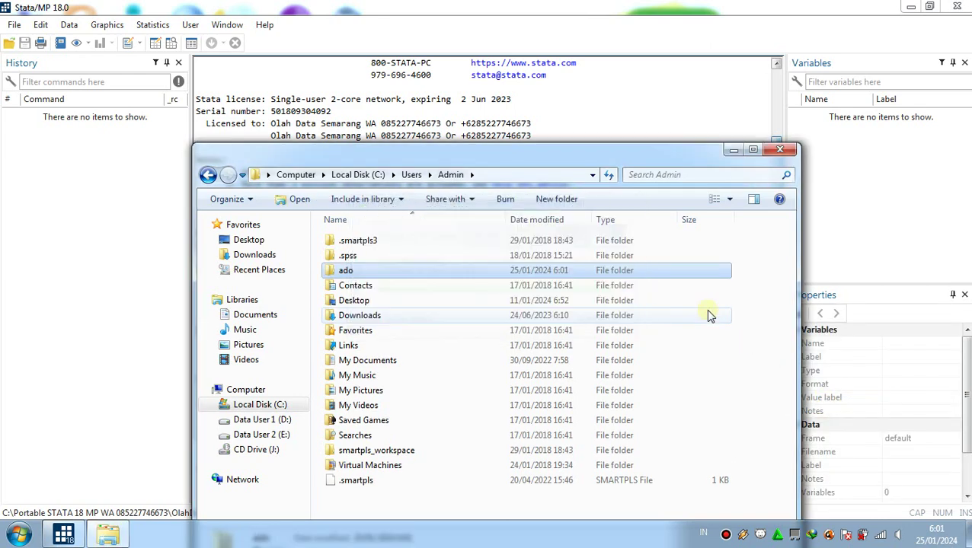
{"action": "left_click", "coordinate": [748, 407]}
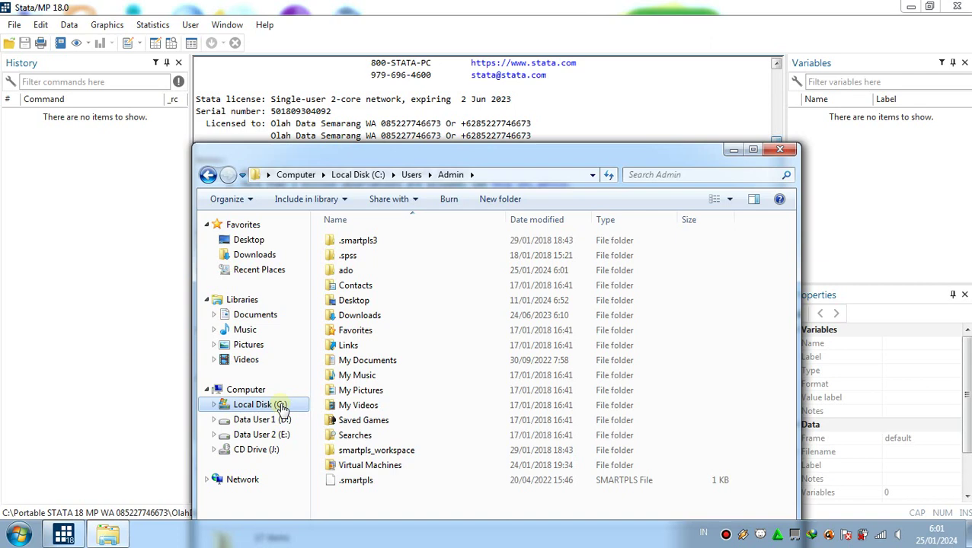
Return to the cdfquantreg_And_cdfquantreg01_With_STATA_18 folder on Local Disk (C:) and open its Excel workbook of the same name
{"action": "left_click", "coordinate": [280, 405]}
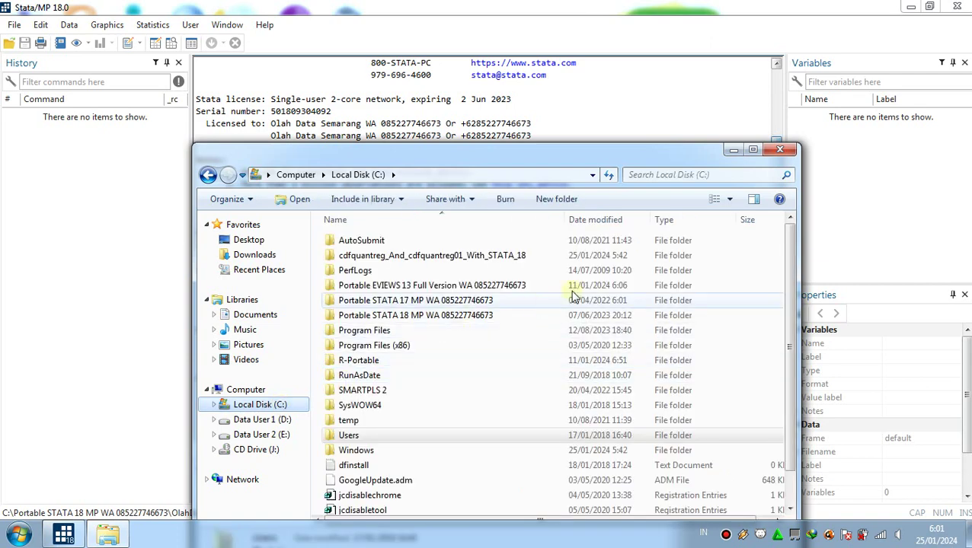
{"action": "left_click", "coordinate": [773, 257]}
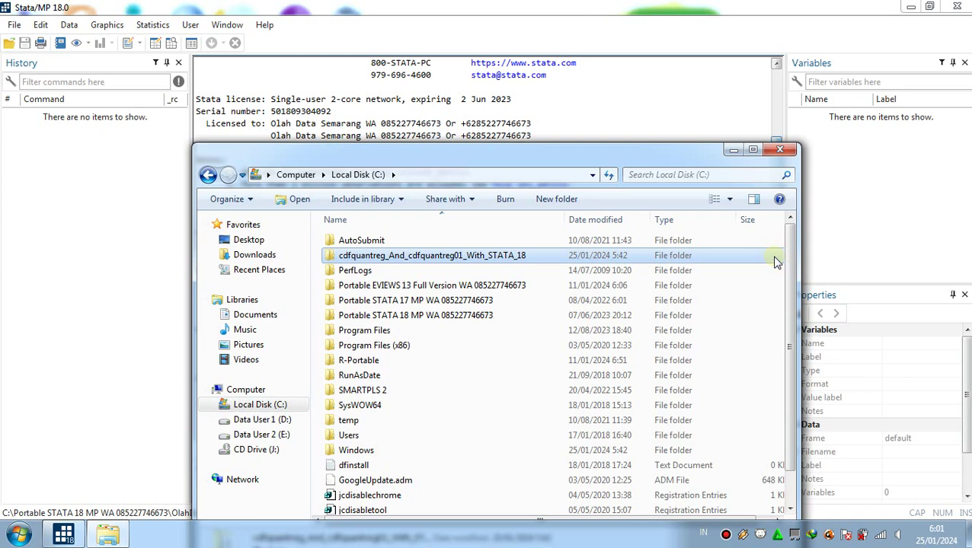
{"action": "right_click", "coordinate": [774, 259]}
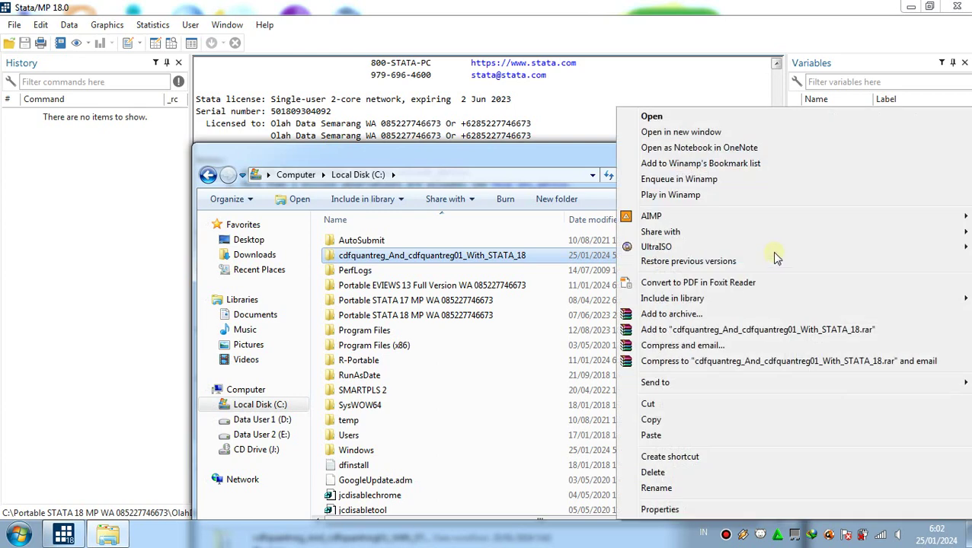
{"action": "left_click", "coordinate": [666, 119]}
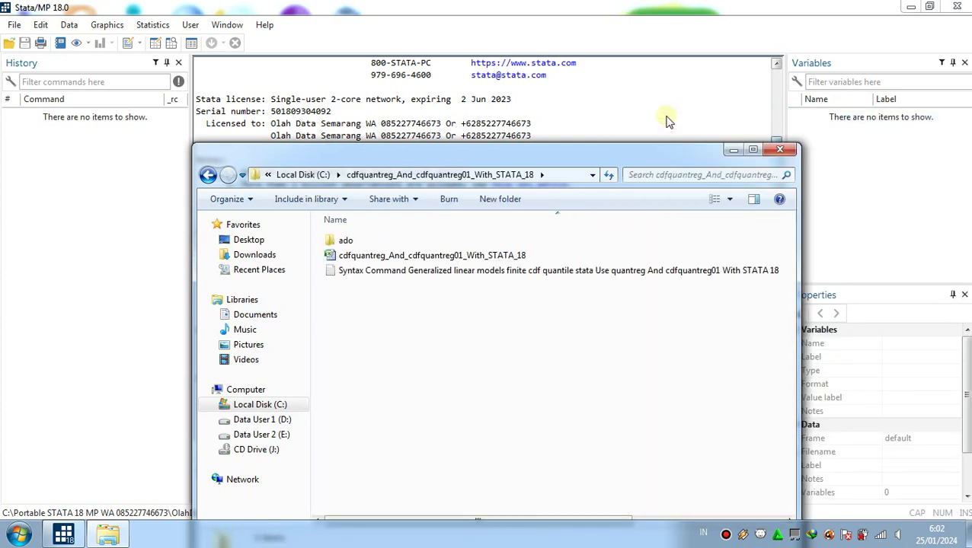
{"action": "left_click", "coordinate": [789, 261]}
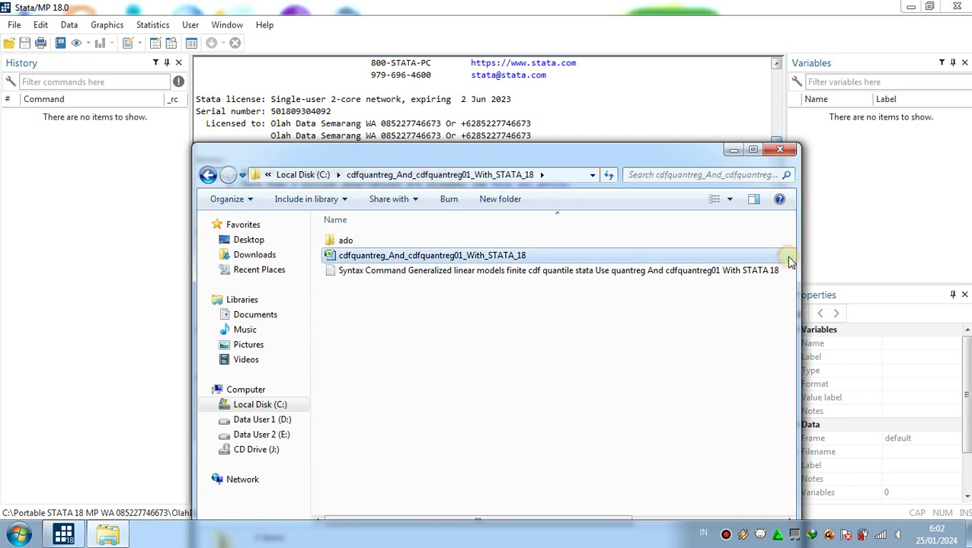
{"action": "right_click", "coordinate": [789, 261]}
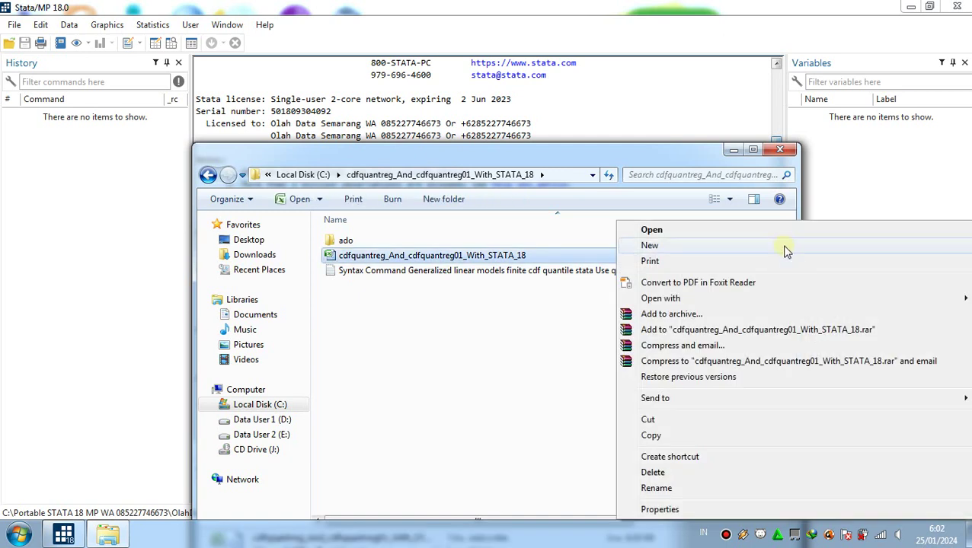
{"action": "left_click", "coordinate": [652, 230]}
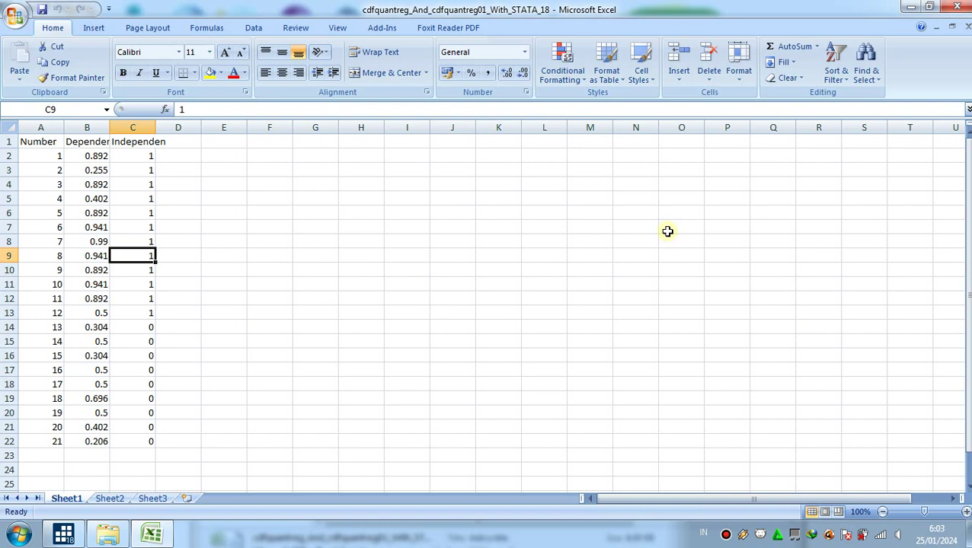
Open the Syntax Command text file from the cdfquantreg_And_cdfquantreg01_With_STATA_18 folder and maximize its window
{"action": "mouse_move", "coordinate": [111, 541]}
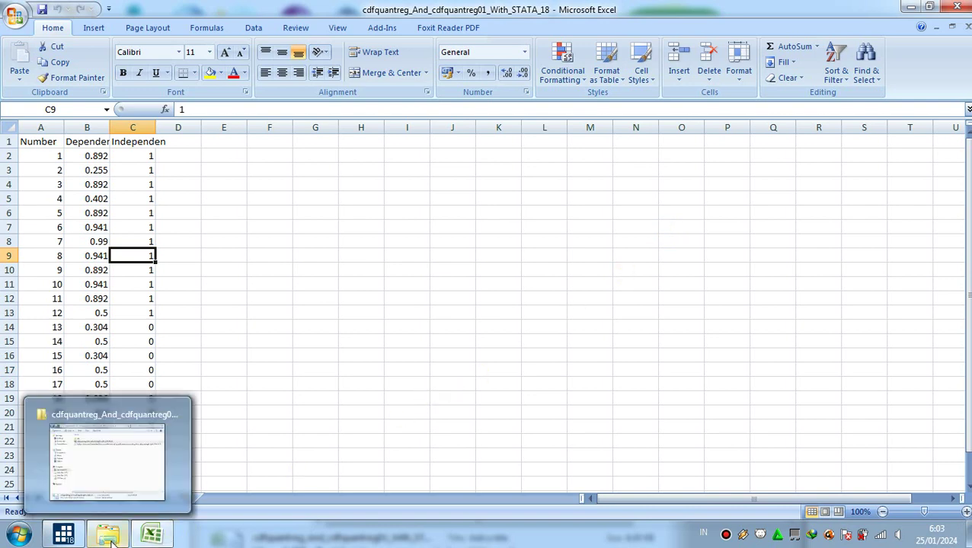
{"action": "left_click", "coordinate": [111, 541]}
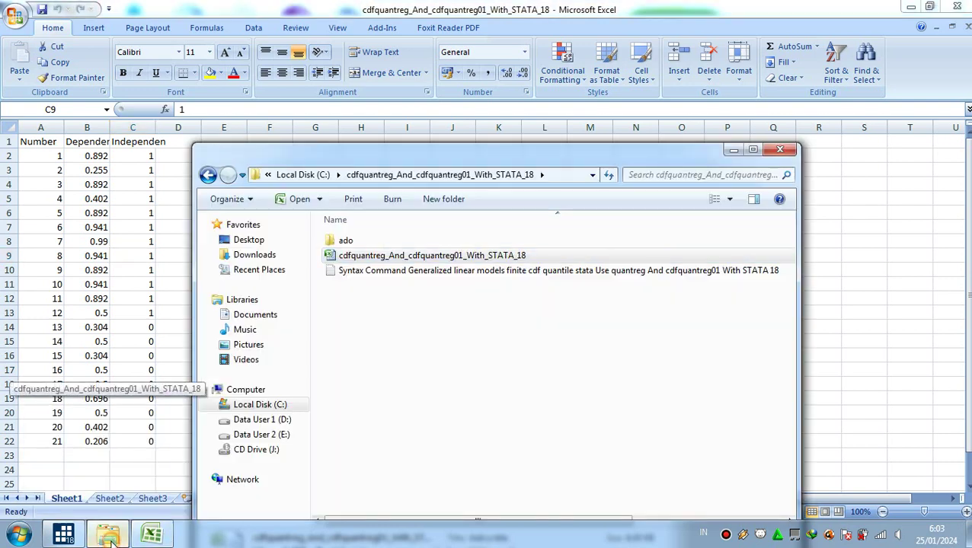
{"action": "left_click", "coordinate": [496, 370]}
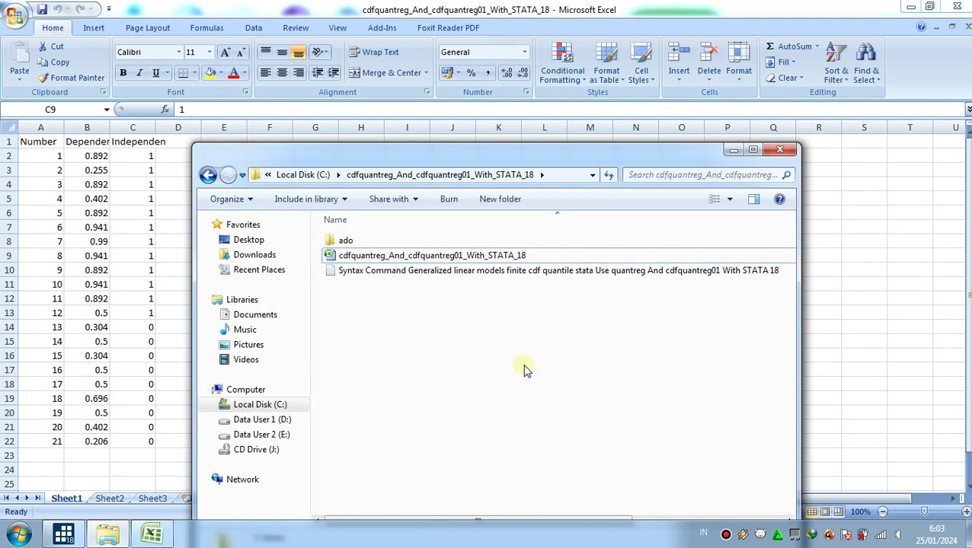
{"action": "left_click", "coordinate": [790, 278]}
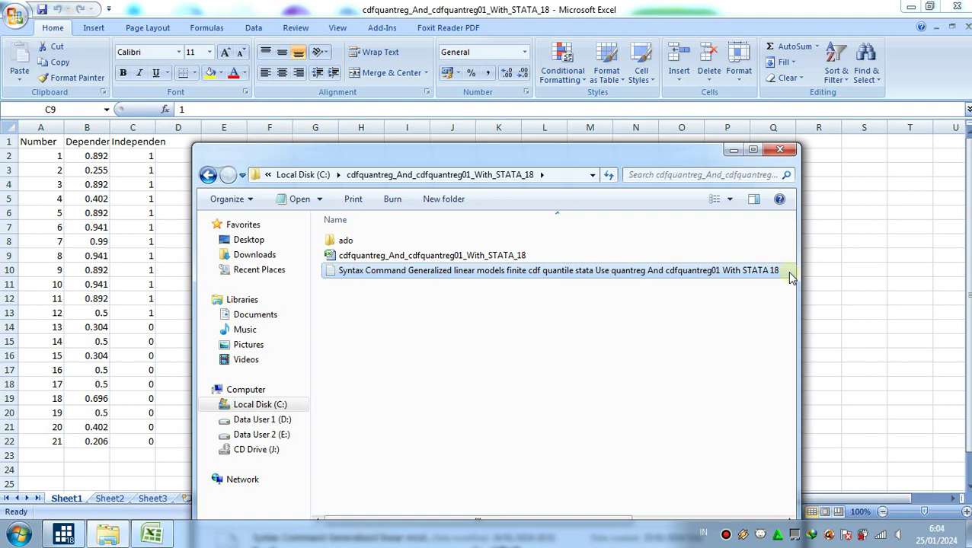
{"action": "right_click", "coordinate": [789, 276]}
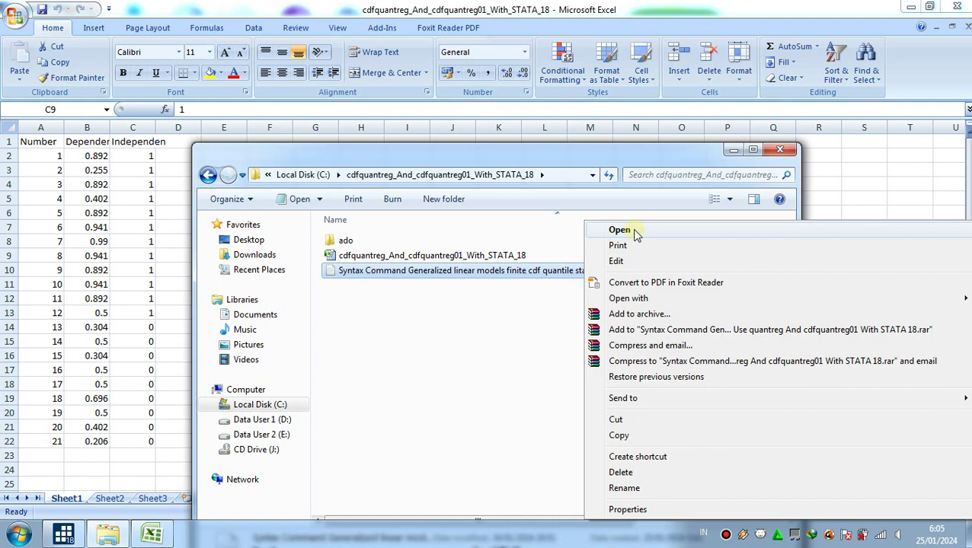
{"action": "left_click", "coordinate": [620, 230]}
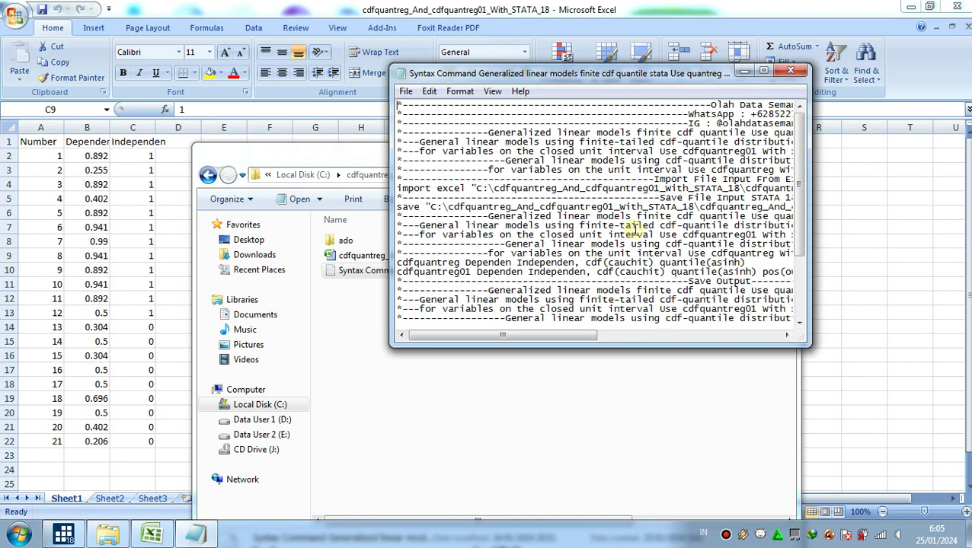
{"action": "left_click", "coordinate": [767, 74]}
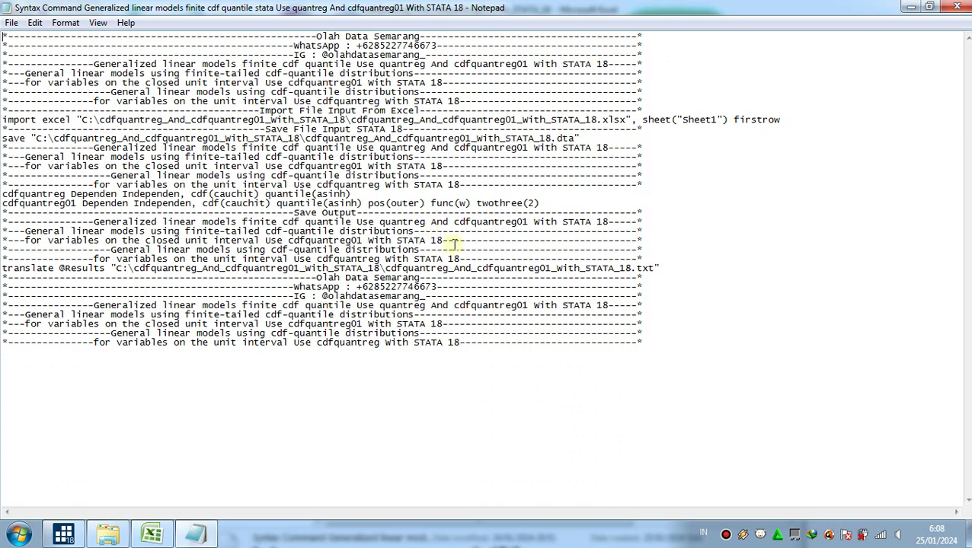
Copy the entire contents of the syntax file, then clear the selection
{"action": "left_click", "coordinate": [40, 25]}
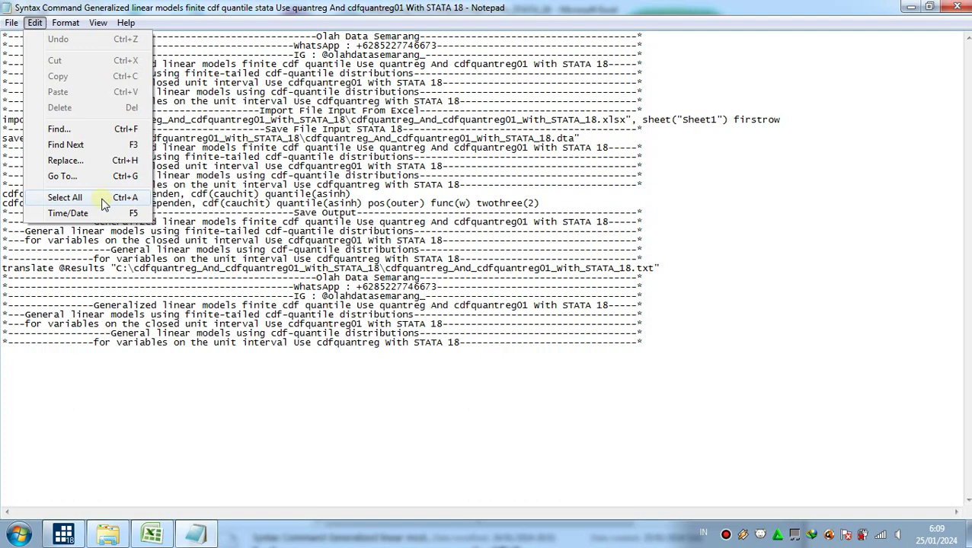
{"action": "left_click", "coordinate": [103, 204]}
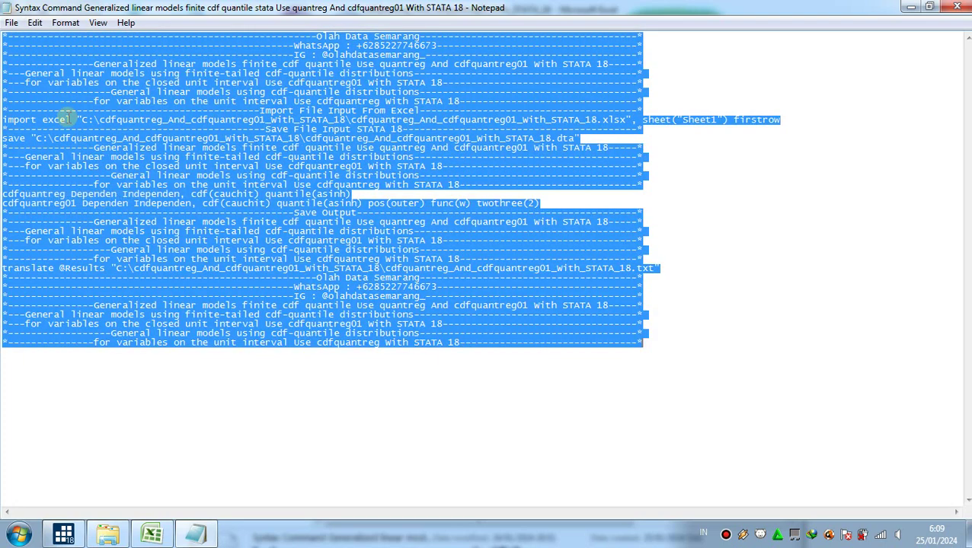
{"action": "left_click", "coordinate": [36, 24]}
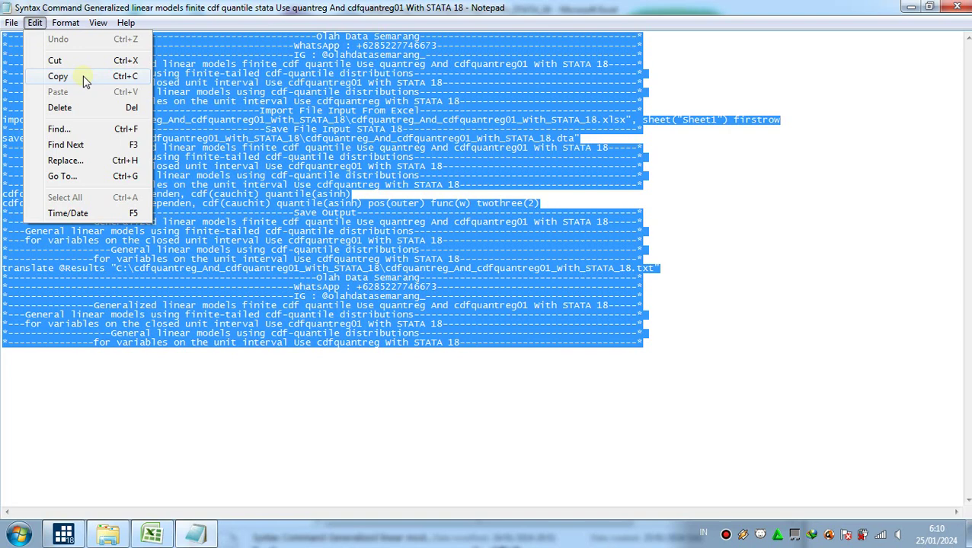
{"action": "left_click", "coordinate": [86, 81]}
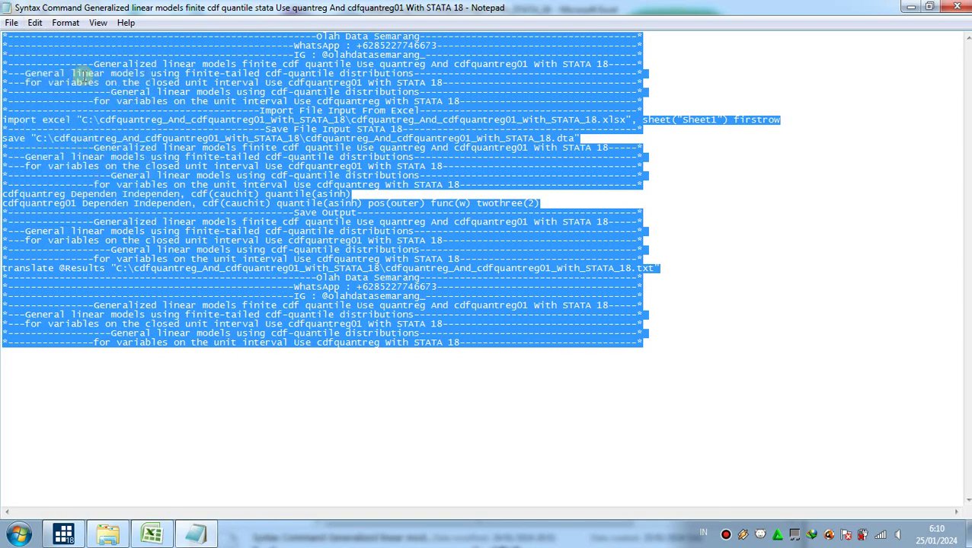
{"action": "left_click", "coordinate": [661, 346]}
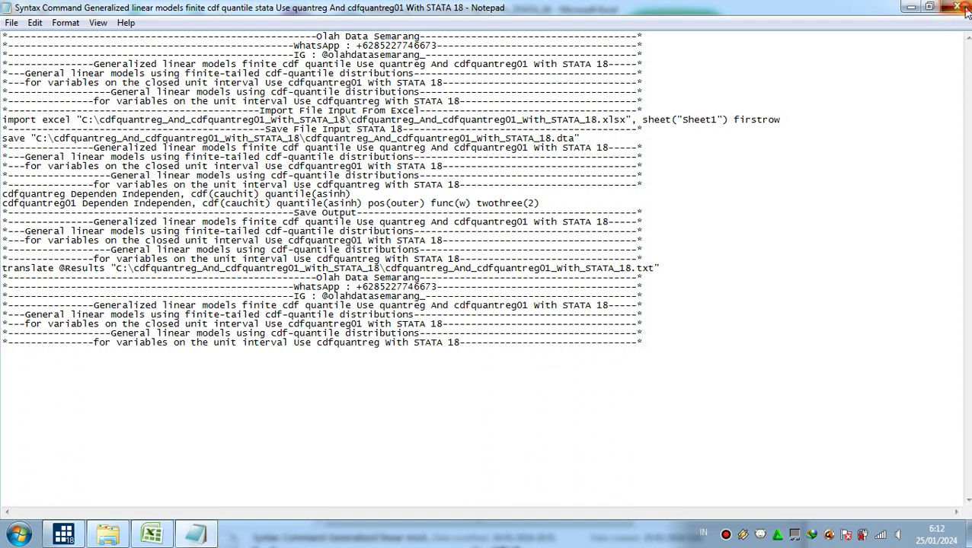
Close the syntax file, its folder and the Excel workbook, and paste the copied syntax into Stata's Command window
{"action": "left_click", "coordinate": [958, 8]}
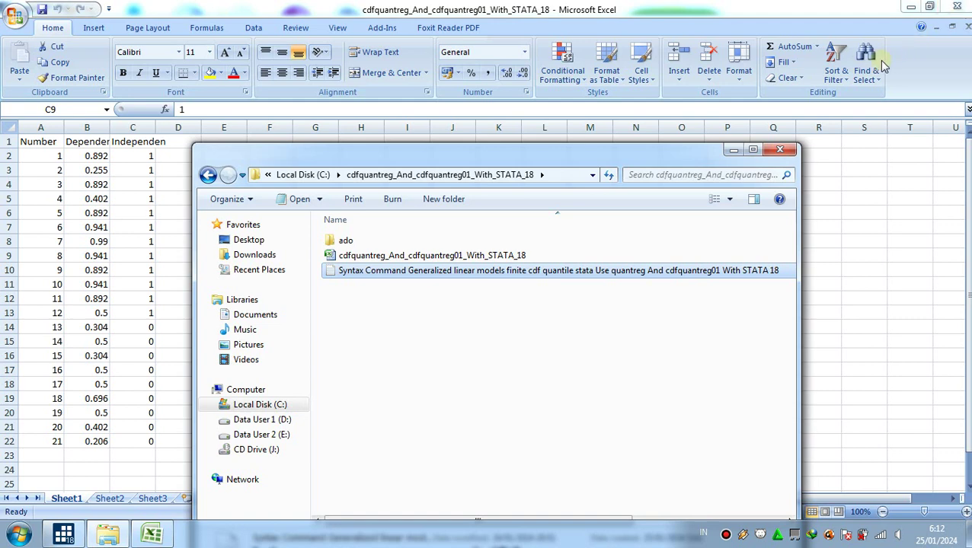
{"action": "left_click", "coordinate": [781, 150]}
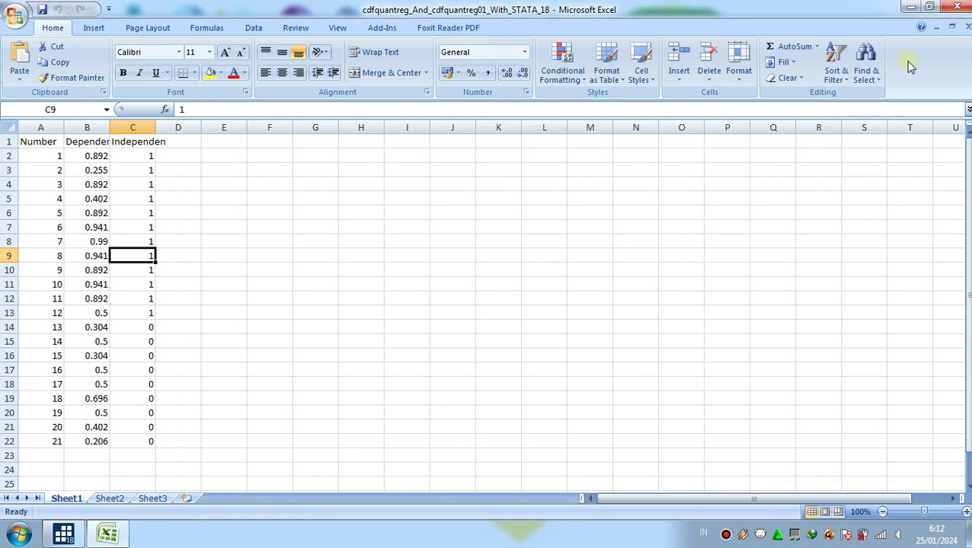
{"action": "left_click", "coordinate": [965, 9]}
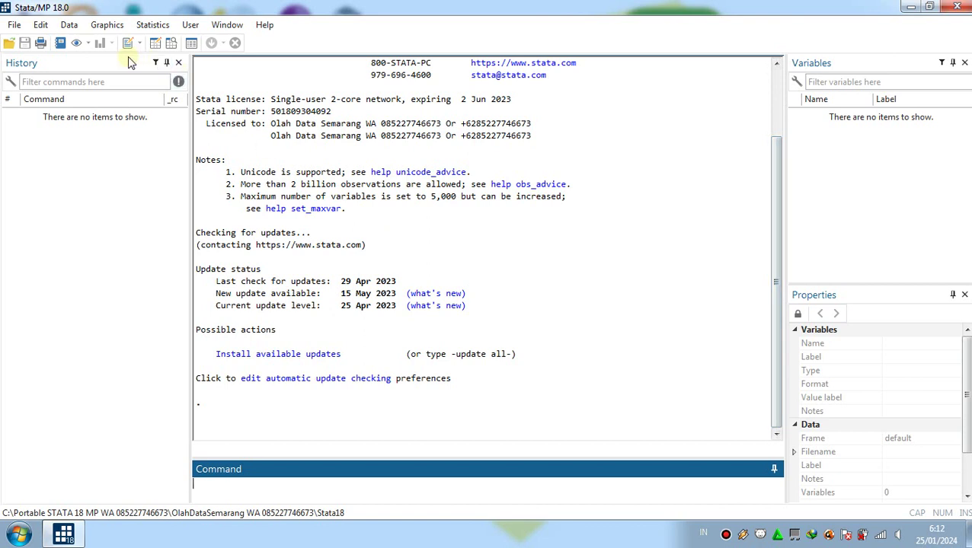
{"action": "left_click", "coordinate": [47, 26]}
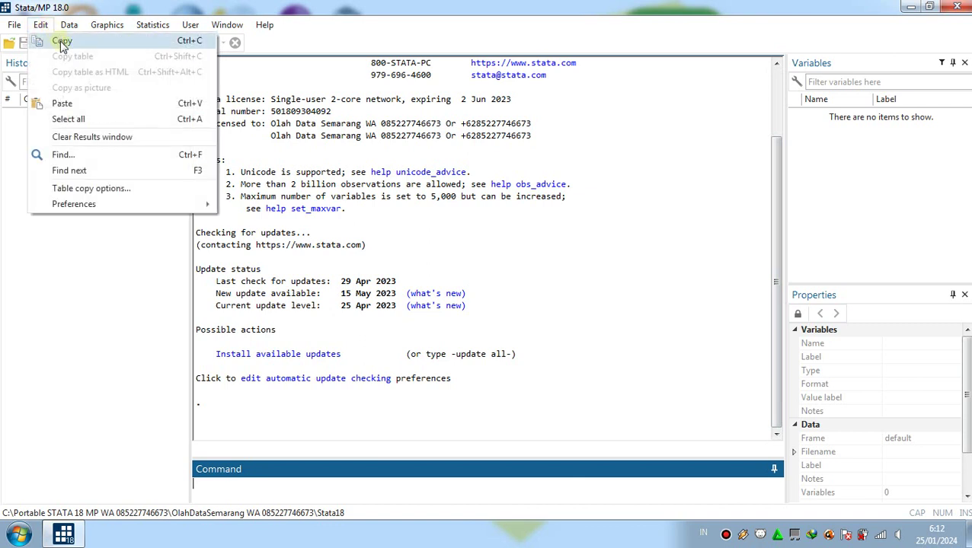
{"action": "left_click", "coordinate": [167, 104]}
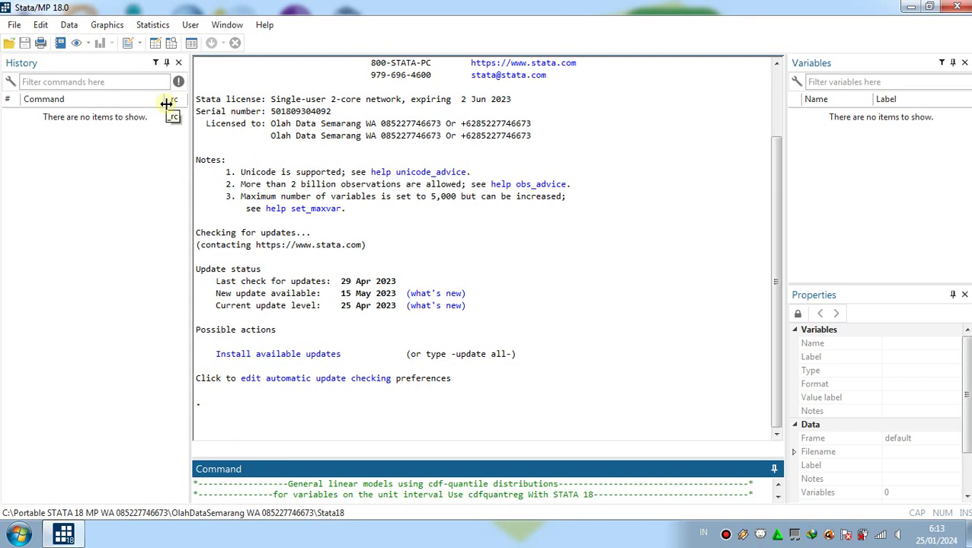